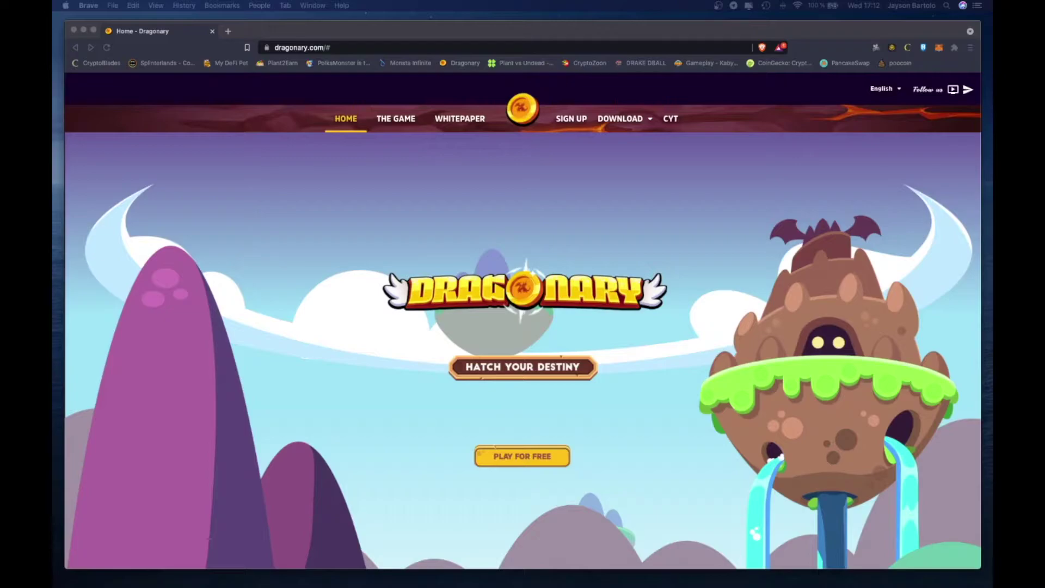
Try the MacOS download link on the Dragonary website and return to the homepage
{"action": "left_click", "coordinate": [649, 121]}
{"action": "left_click", "coordinate": [654, 121]}
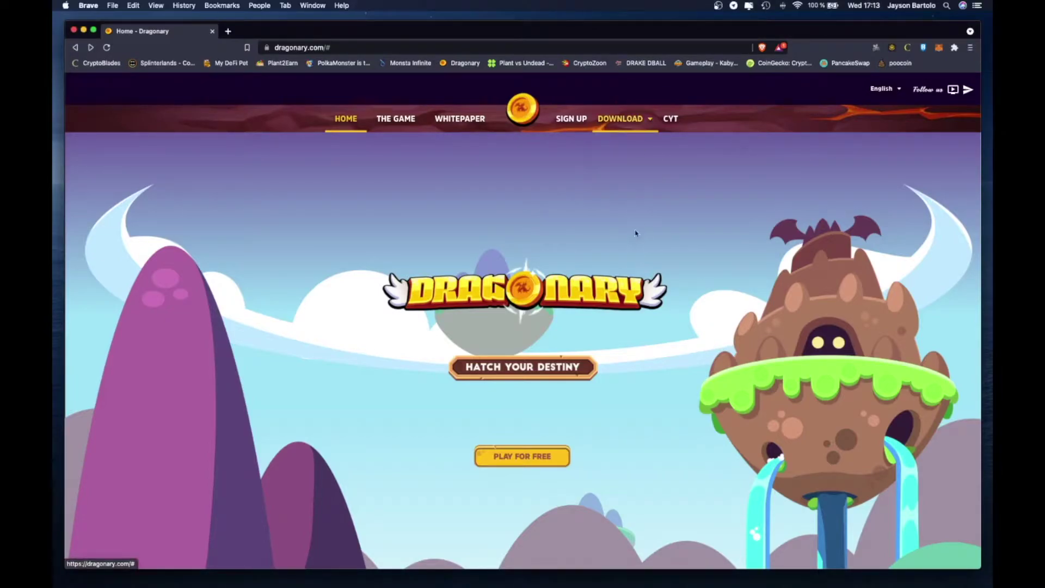
{"action": "left_click", "coordinate": [629, 126]}
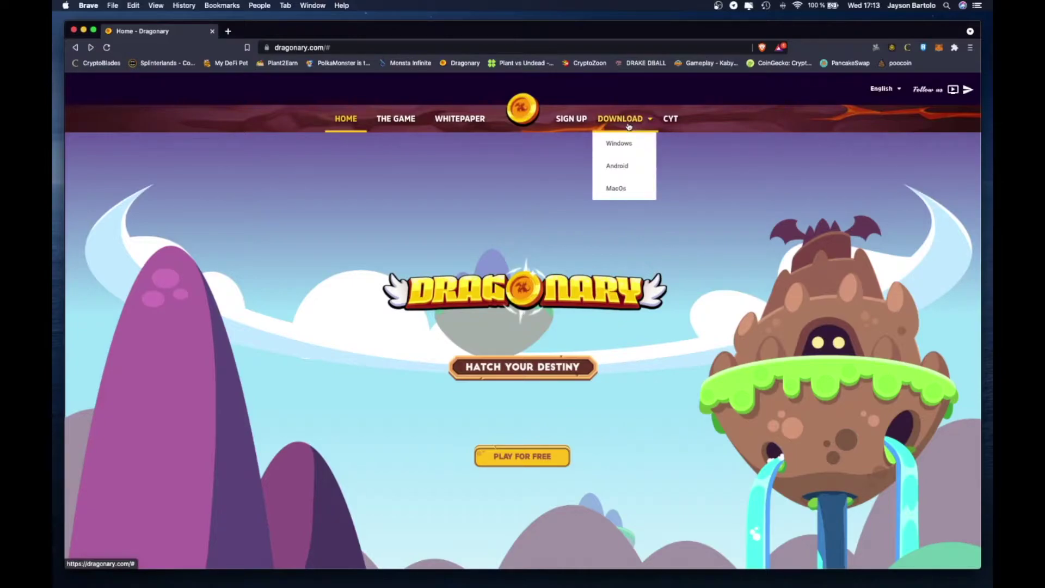
{"action": "left_click", "coordinate": [617, 189]}
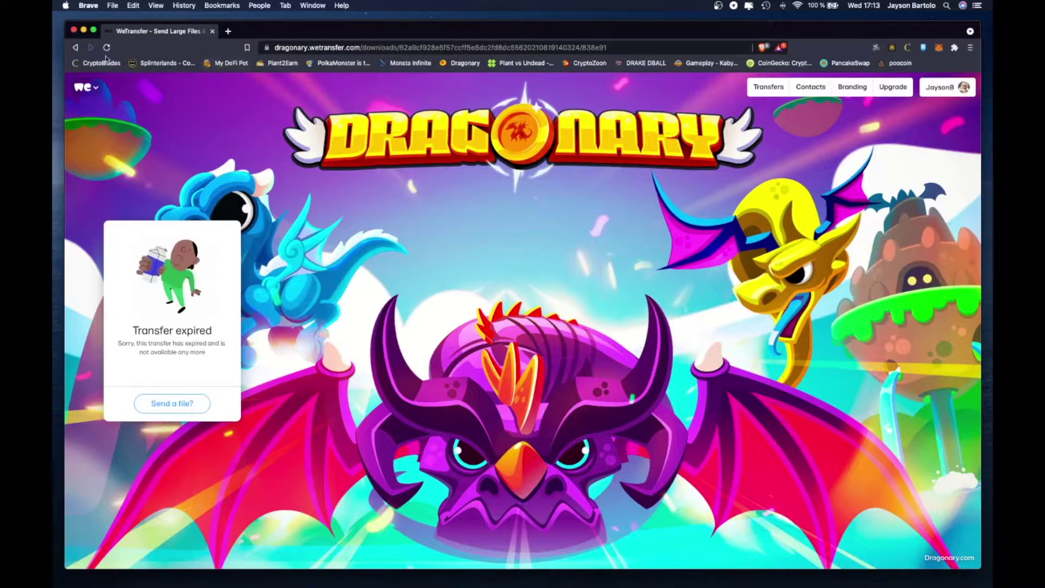
{"action": "left_click", "coordinate": [76, 49]}
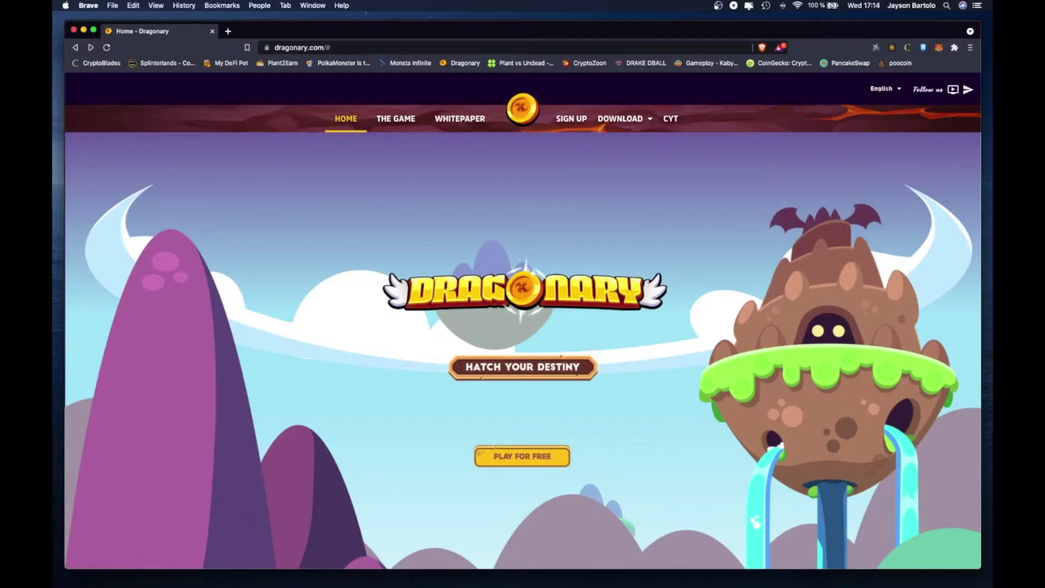
Open the Dragonary English group in the Telegram app from the website's Telegram link and show its pinned messages
{"action": "left_click", "coordinate": [968, 90]}
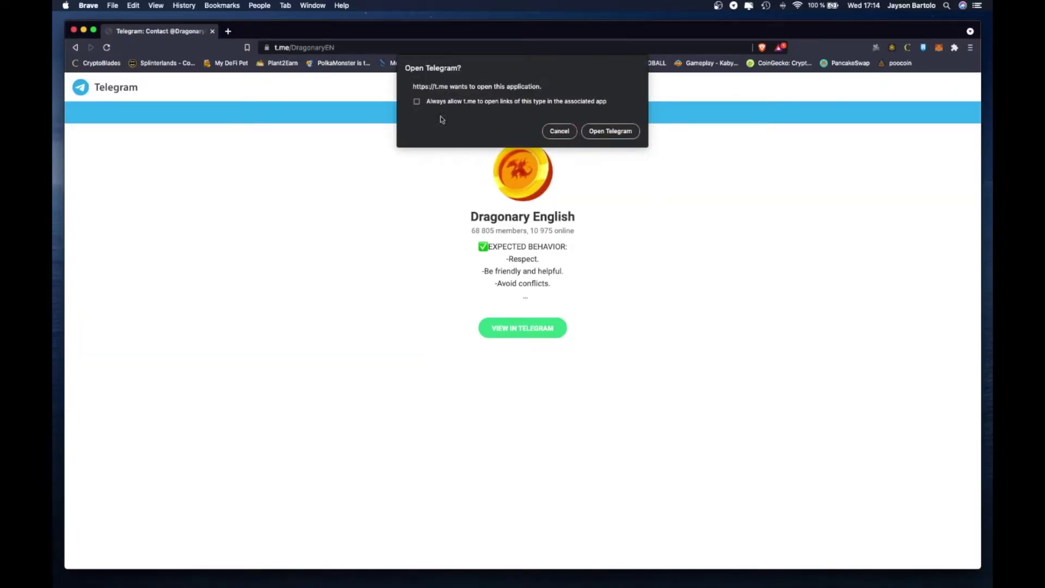
{"action": "left_click", "coordinate": [613, 132]}
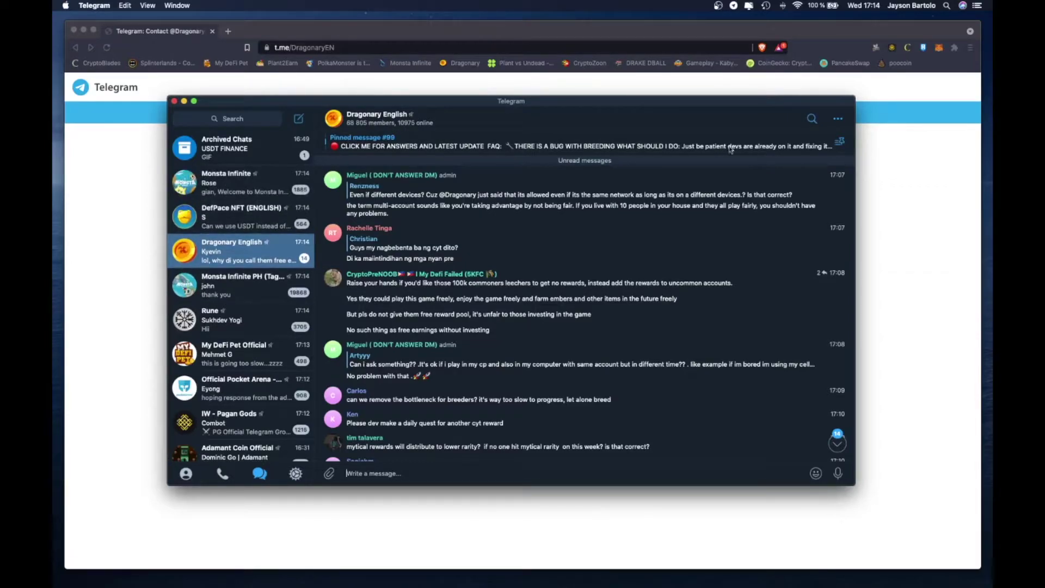
{"action": "left_click", "coordinate": [844, 145]}
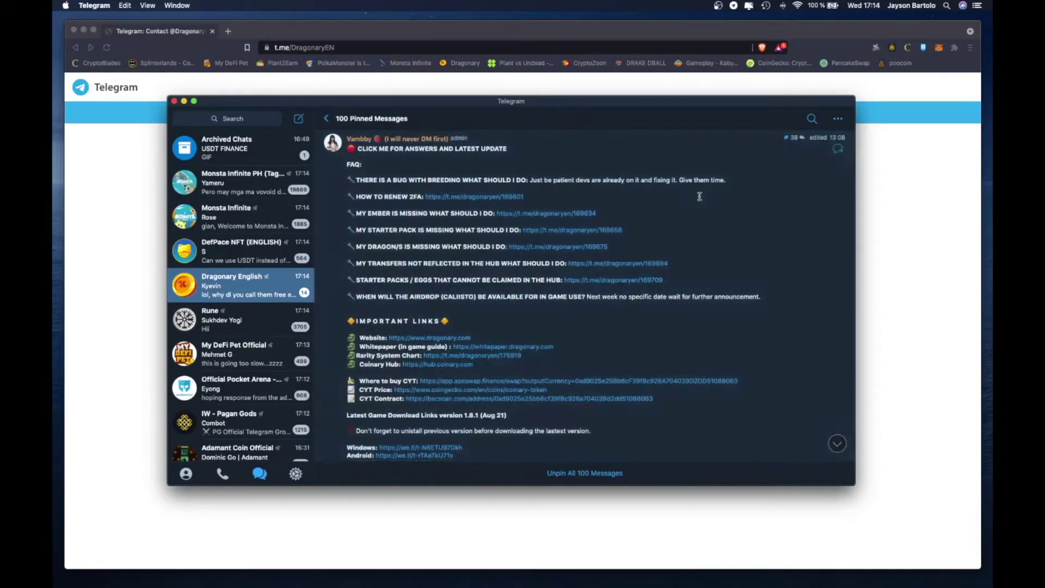
Follow the MacOS link for game version 1.8.1 in the pinned message and download Dragonary macOS 1.8.1.zip, checking the download progress
{"action": "scroll", "coordinate": [420, 374], "scroll_direction": "down", "scroll_amount": 3}
{"action": "scroll", "coordinate": [420, 374], "scroll_direction": "down", "scroll_amount": 5}
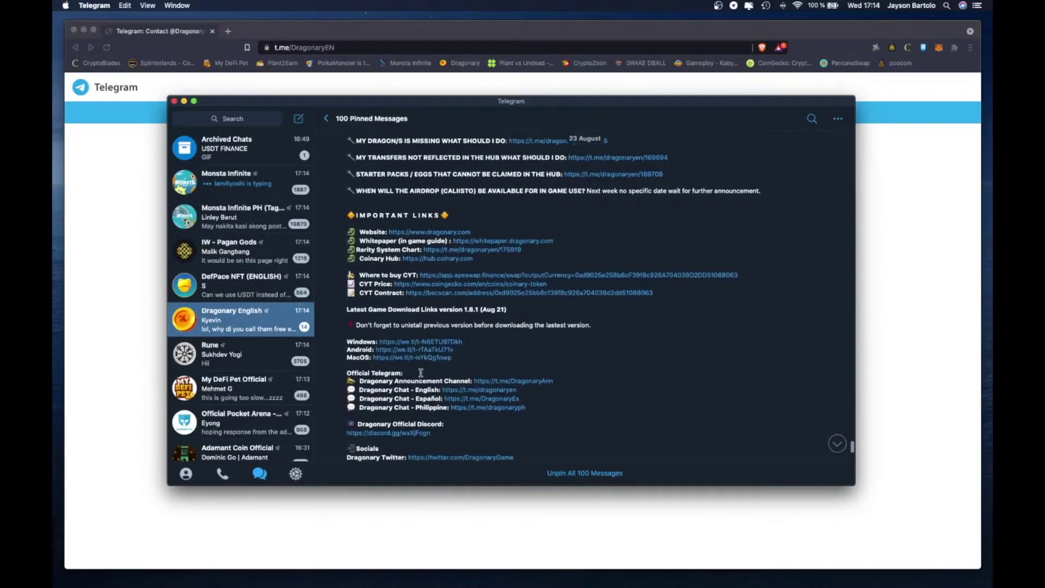
{"action": "scroll", "coordinate": [421, 374], "scroll_direction": "down", "scroll_amount": 8}
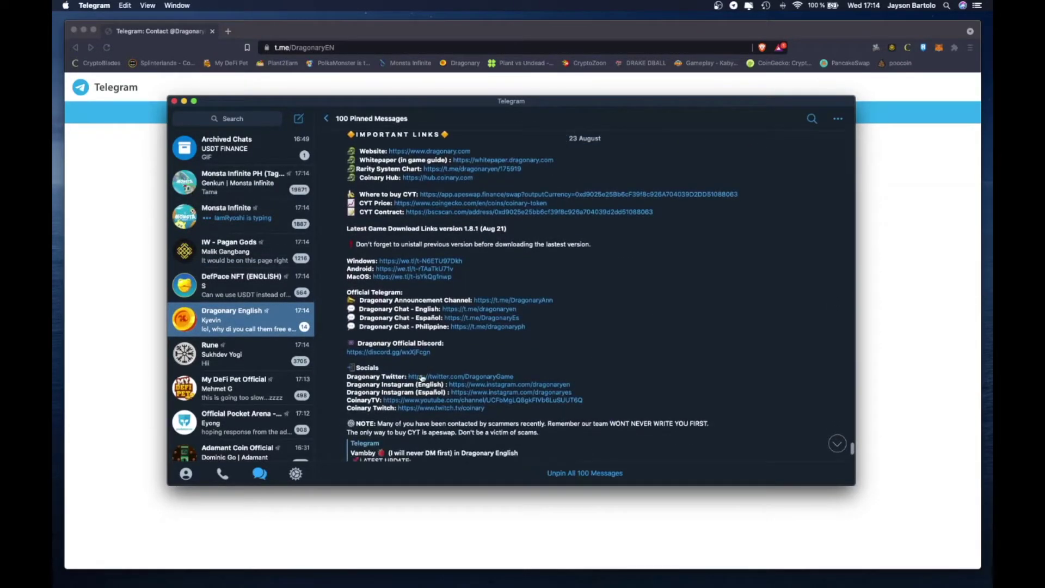
{"action": "scroll", "coordinate": [421, 374], "scroll_direction": "down", "scroll_amount": 4}
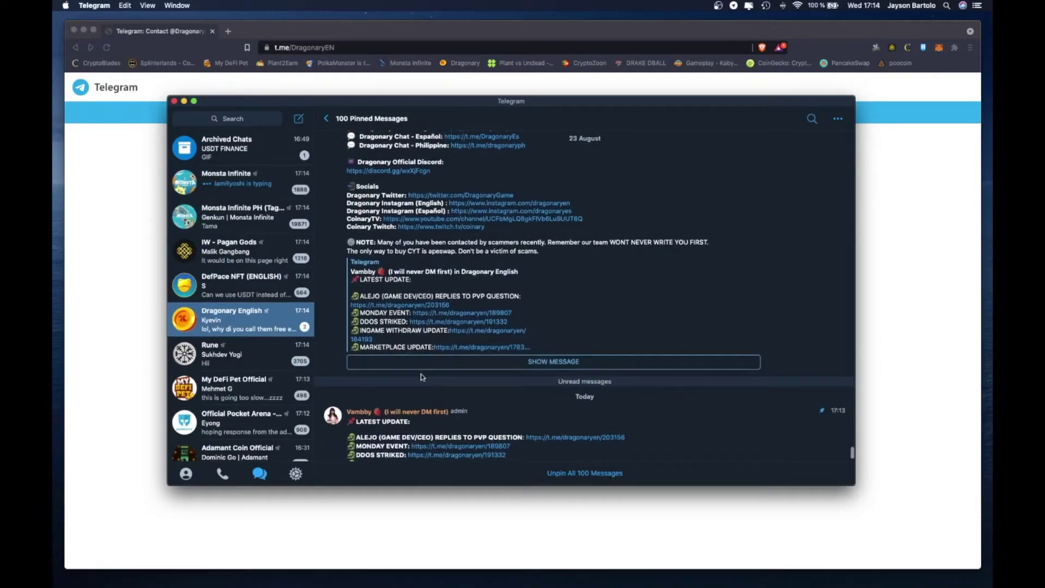
{"action": "scroll", "coordinate": [421, 375], "scroll_direction": "up", "scroll_amount": 4}
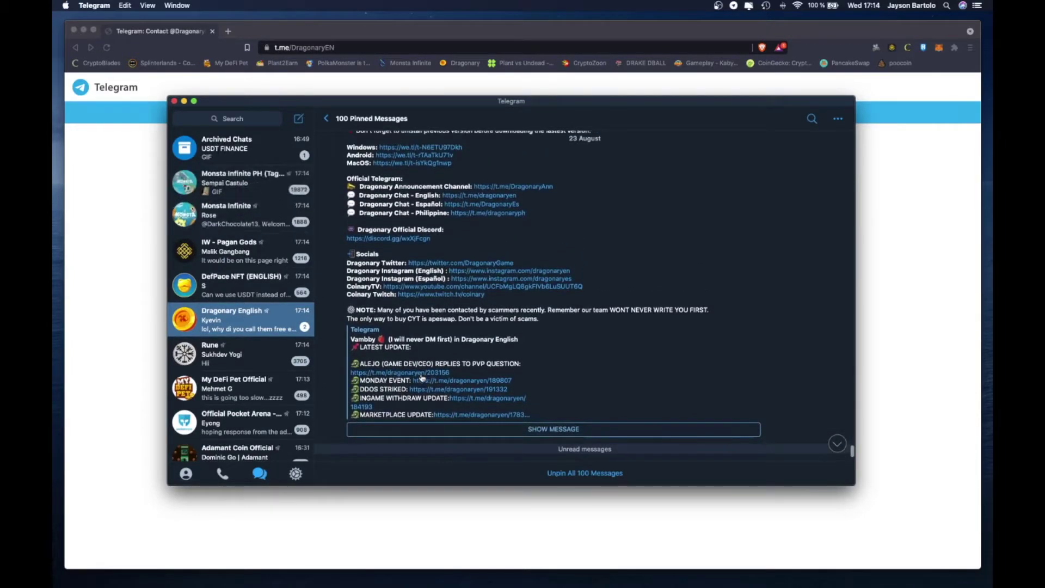
{"action": "scroll", "coordinate": [421, 374], "scroll_direction": "down", "scroll_amount": 10}
{"action": "scroll", "coordinate": [421, 374], "scroll_direction": "up", "scroll_amount": 16}
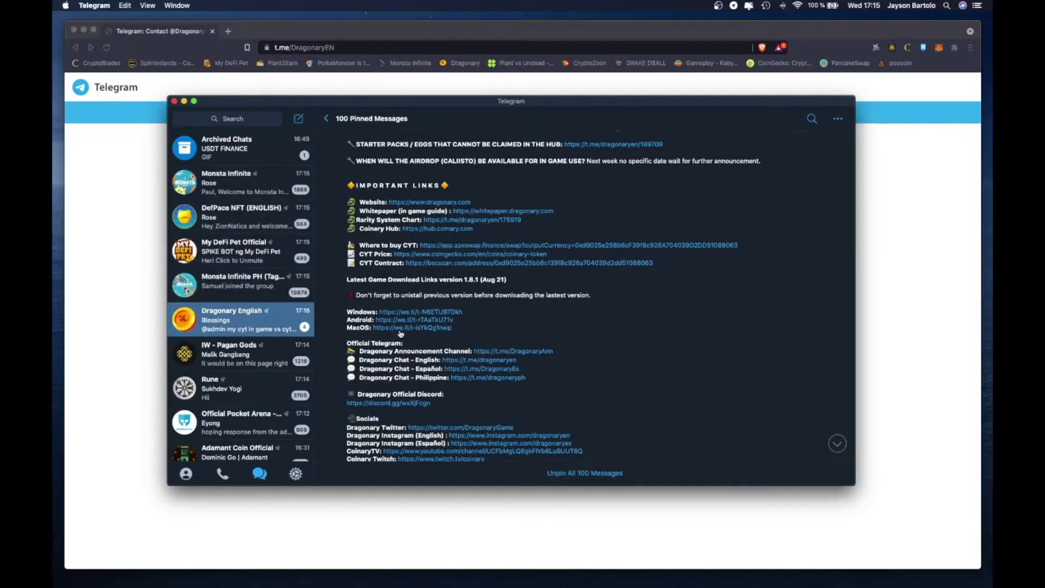
{"action": "left_click", "coordinate": [405, 328]}
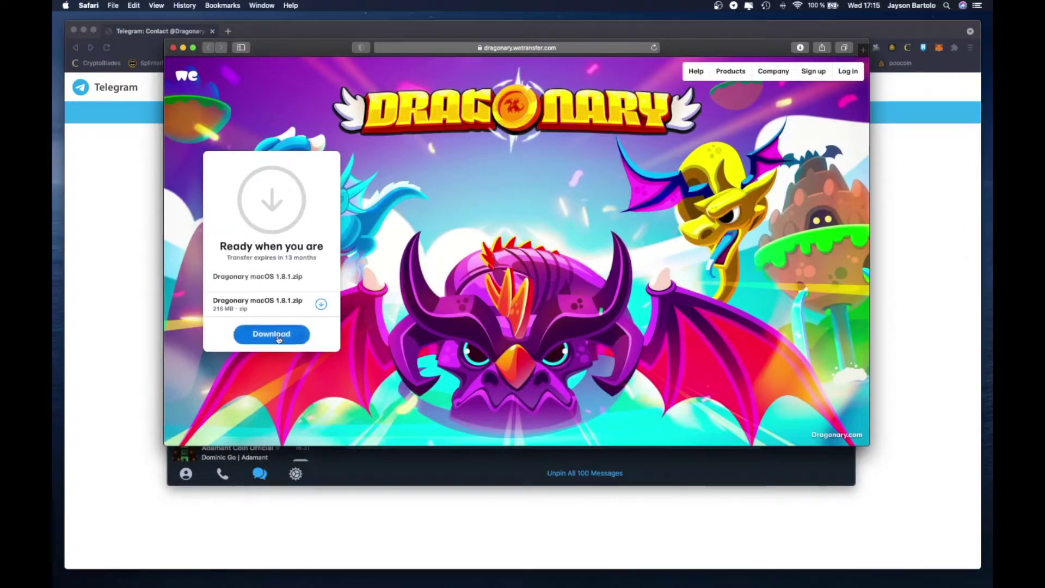
{"action": "left_click", "coordinate": [279, 339]}
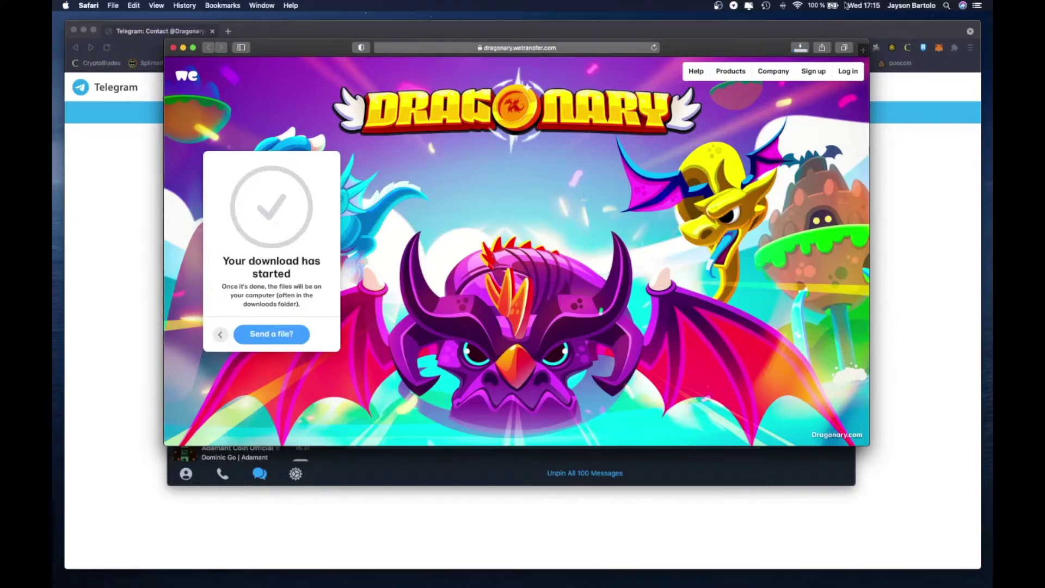
{"action": "left_click", "coordinate": [799, 50]}
{"action": "left_click", "coordinate": [764, 50]}
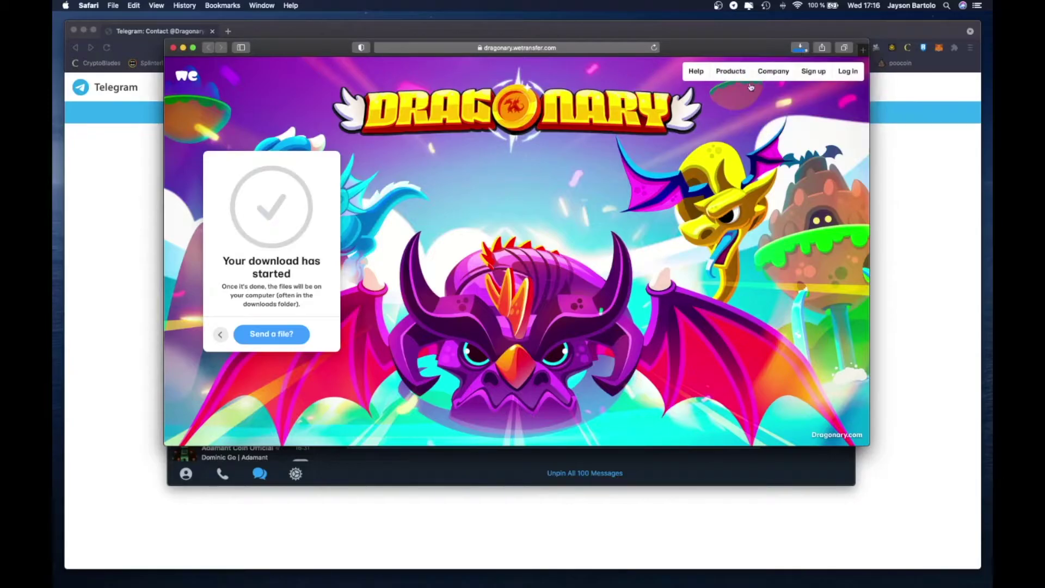
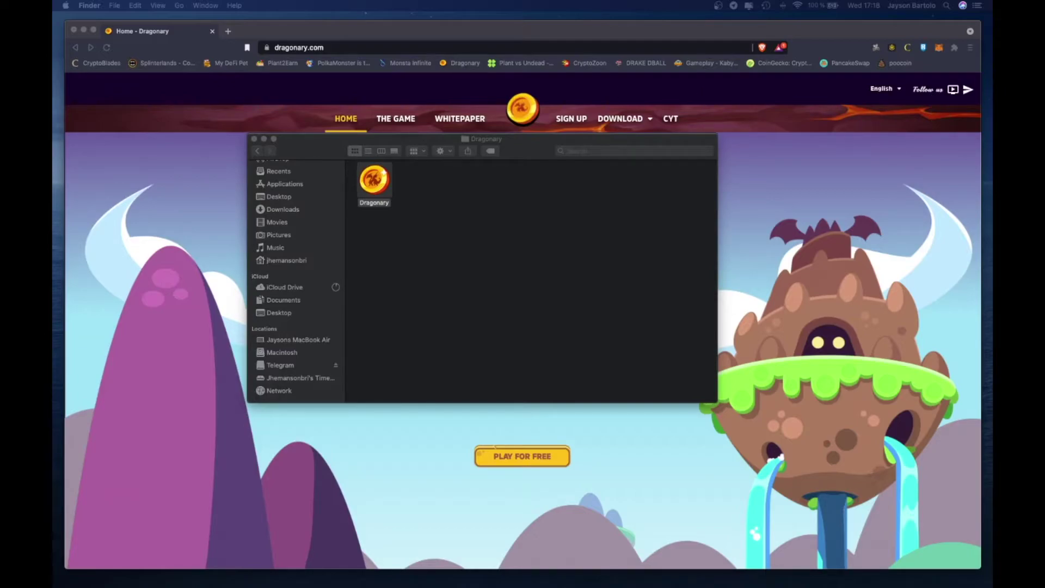
Try to launch Dragonary from its folder, and override the block in the Mac's Security & Privacy settings to open it anyway
{"action": "left_click_drag", "start_coordinate": [385, 110], "coordinate": [499, 236]}
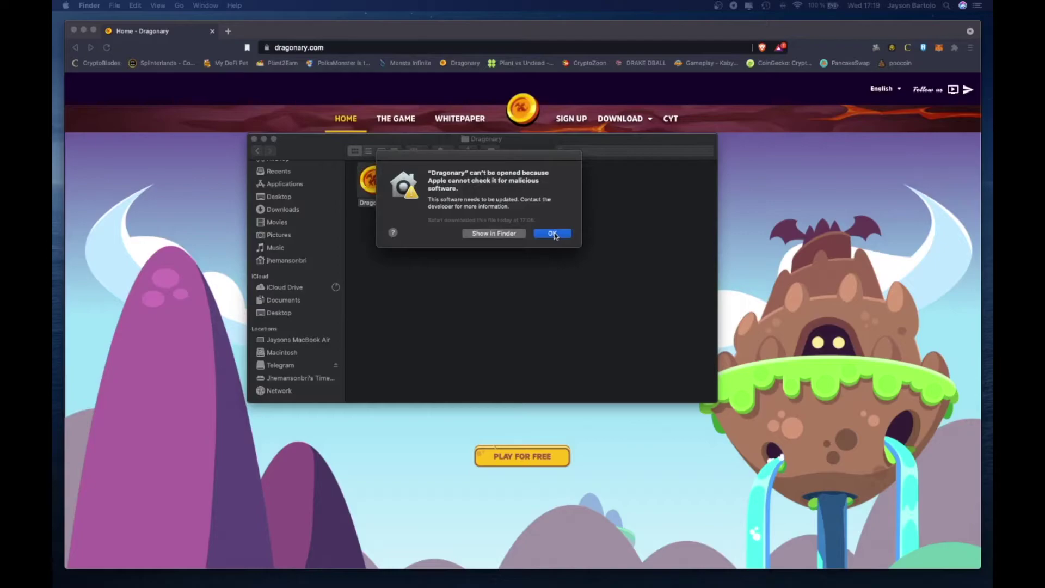
{"action": "left_click", "coordinate": [552, 234]}
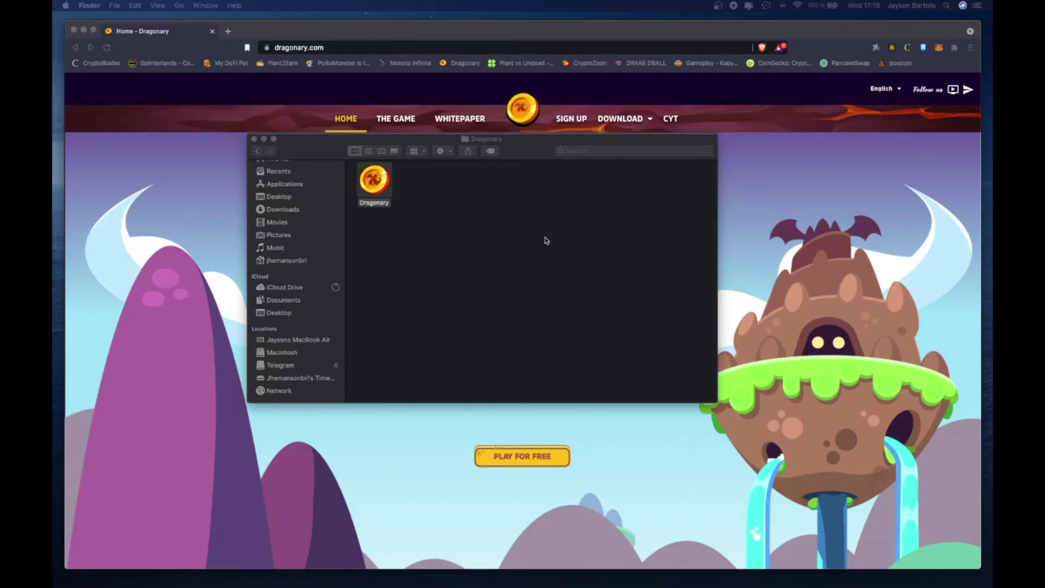
{"action": "key", "text": "super+Tab"}
{"action": "key", "text": "super+w"}
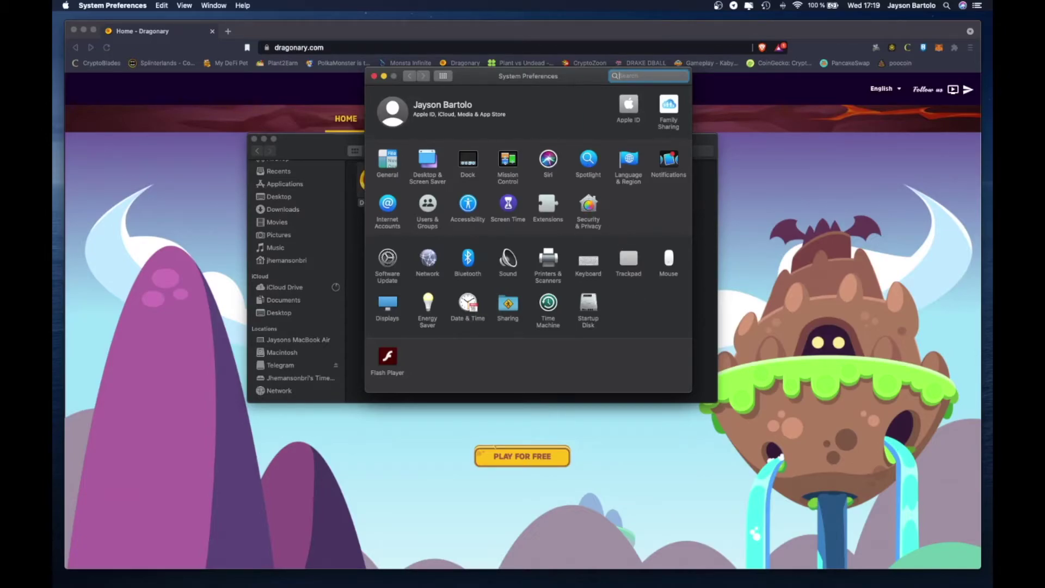
{"action": "left_click", "coordinate": [590, 206]}
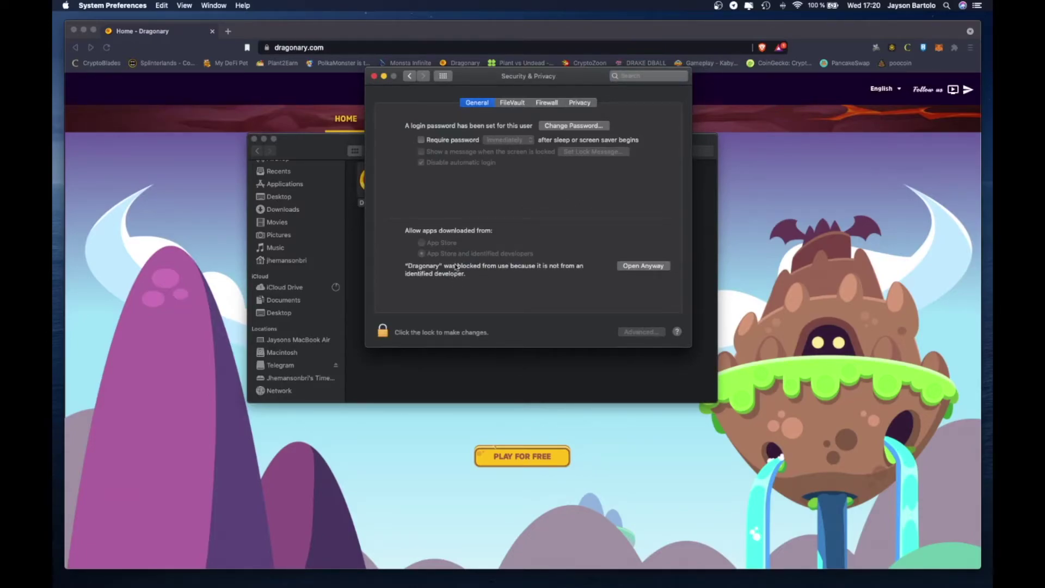
{"action": "left_click", "coordinate": [642, 267]}
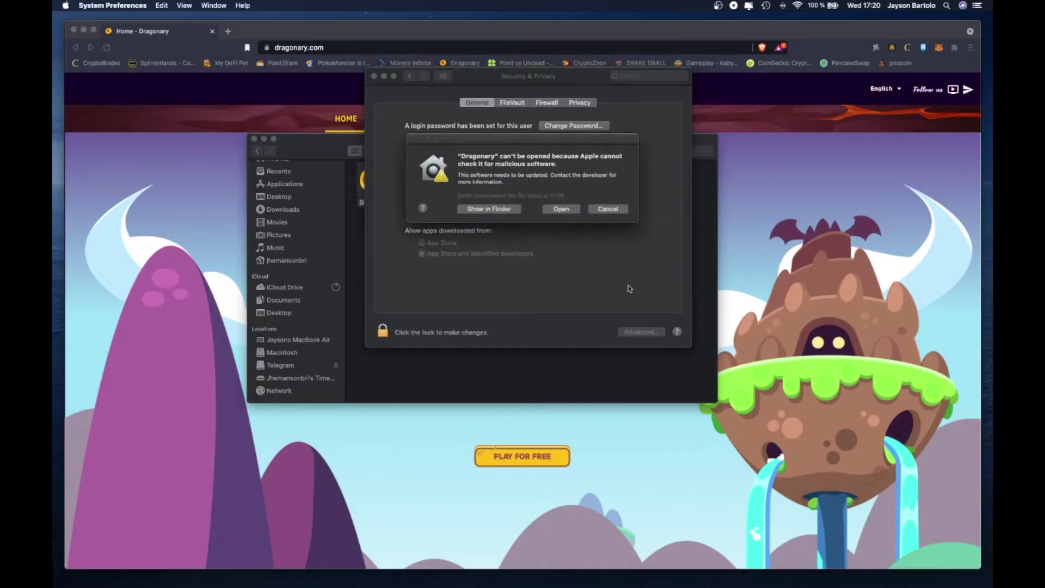
{"action": "left_click", "coordinate": [562, 210]}
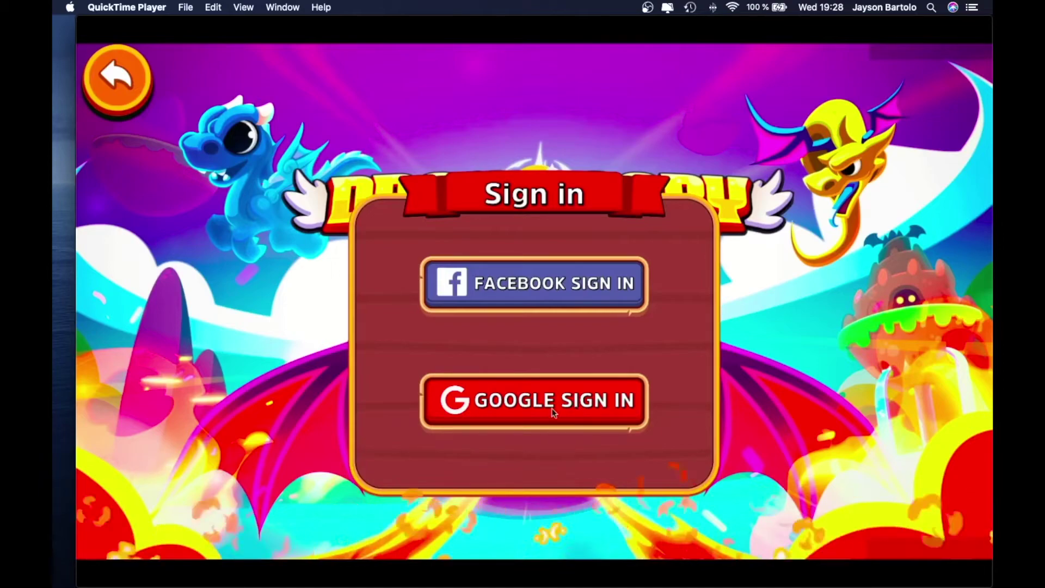
Choose Google sign-in for the game and on the Coinary login page, and submit the saved account e-mail
{"action": "left_click", "coordinate": [522, 404]}
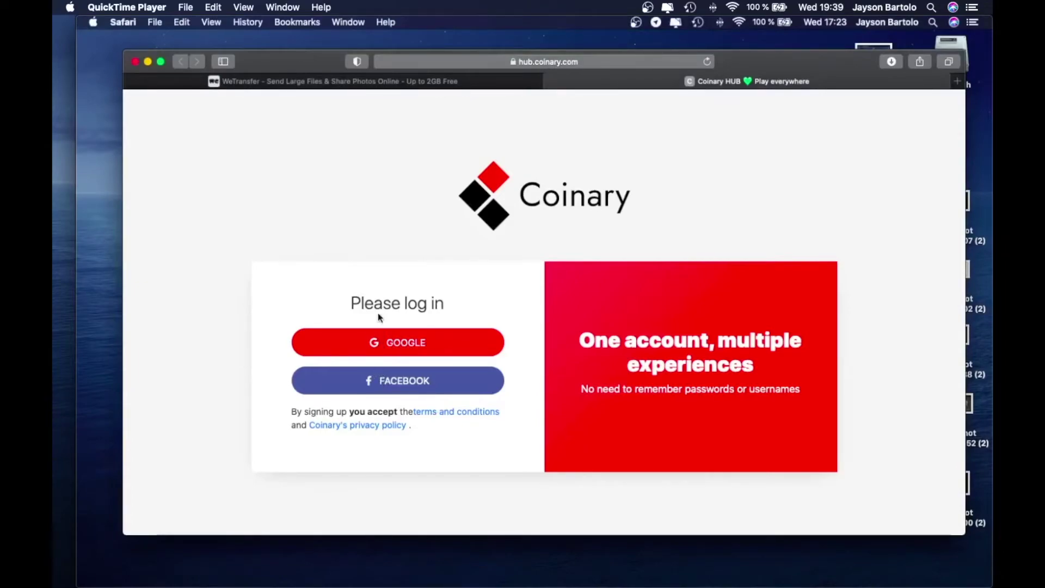
{"action": "left_click", "coordinate": [410, 346]}
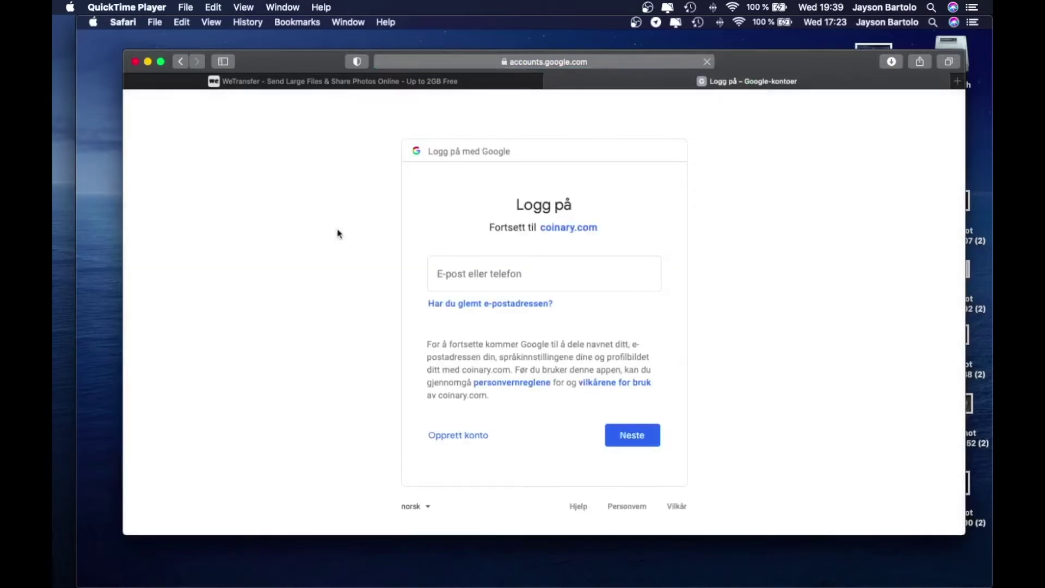
{"action": "left_click", "coordinate": [553, 270]}
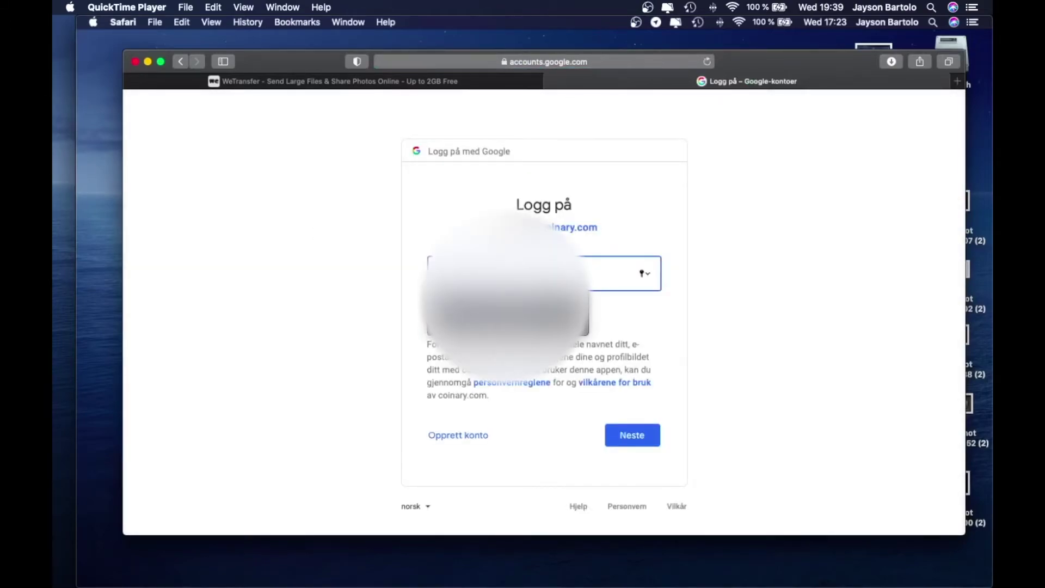
{"action": "key", "text": "Down"}
{"action": "key", "text": "Return"}
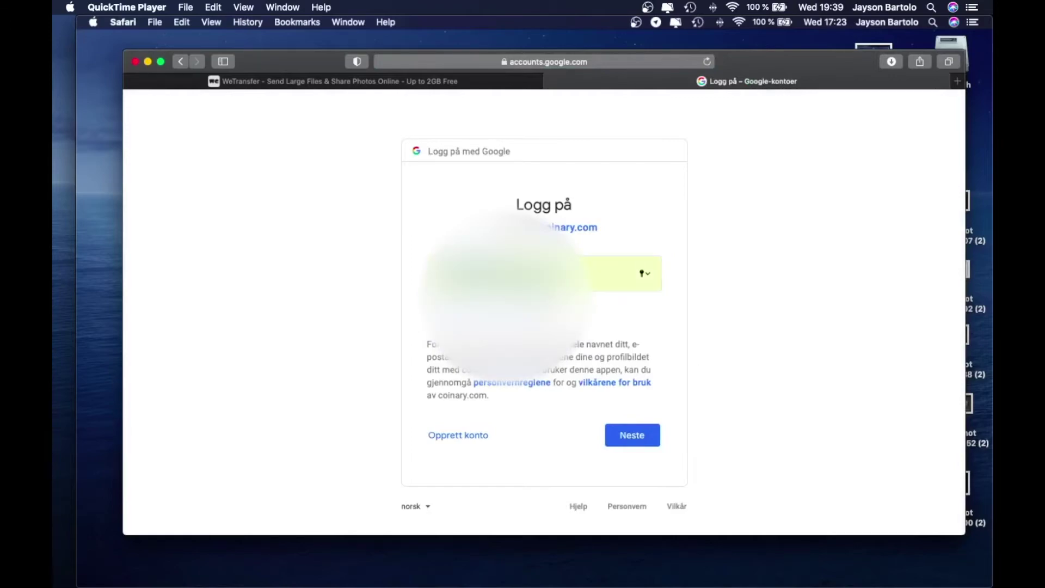
{"action": "left_click", "coordinate": [650, 442]}
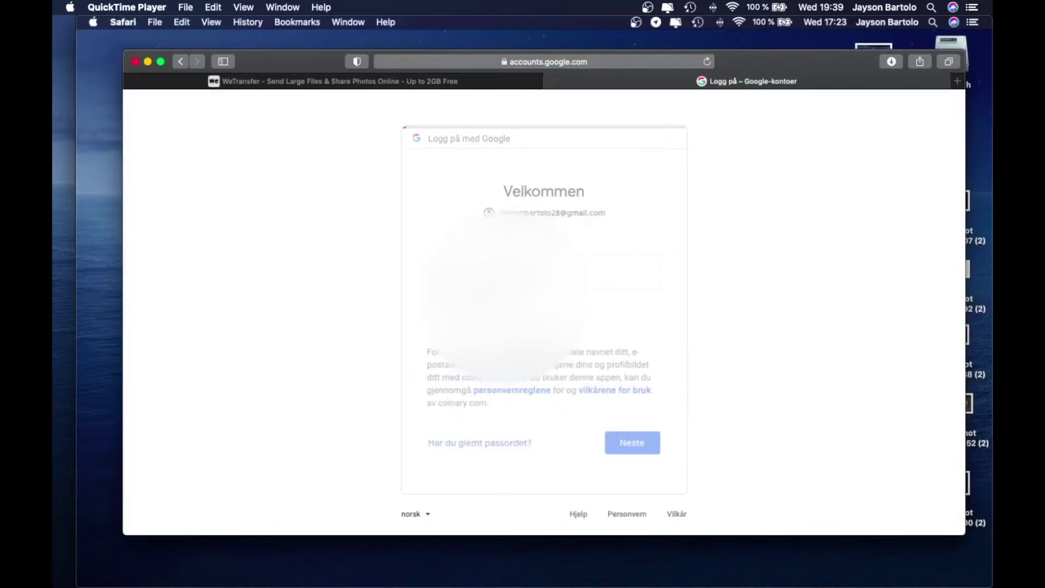
Fill in the saved Google account password and submit it
{"action": "key", "text": "Down"}
{"action": "key", "text": "Return"}
{"action": "left_click", "coordinate": [634, 442]}
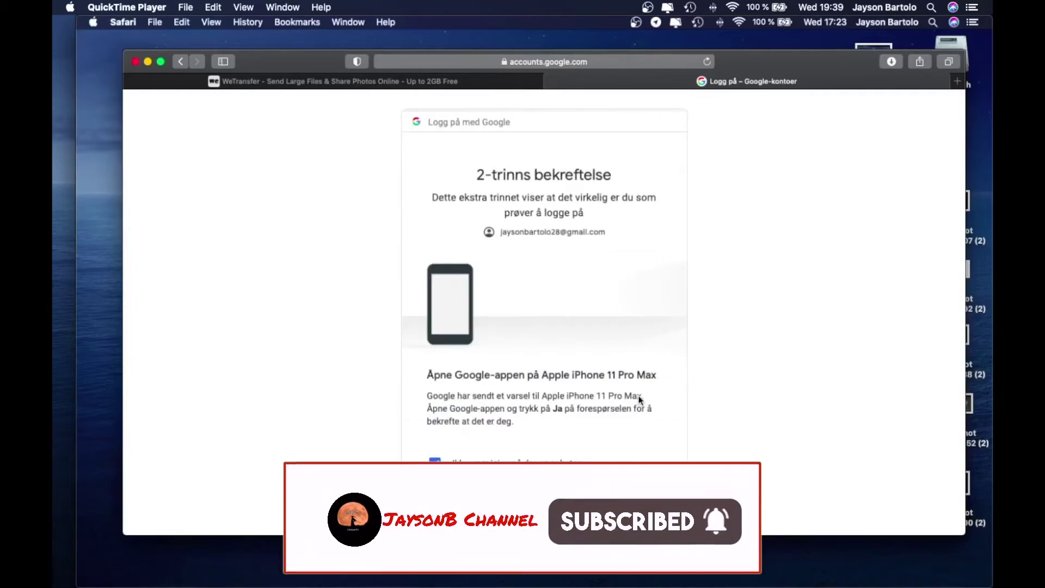
Switch the two-step verification to an SMS code, and enter and submit the verification code
{"action": "scroll", "coordinate": [576, 432], "scroll_direction": "down", "scroll_amount": 2}
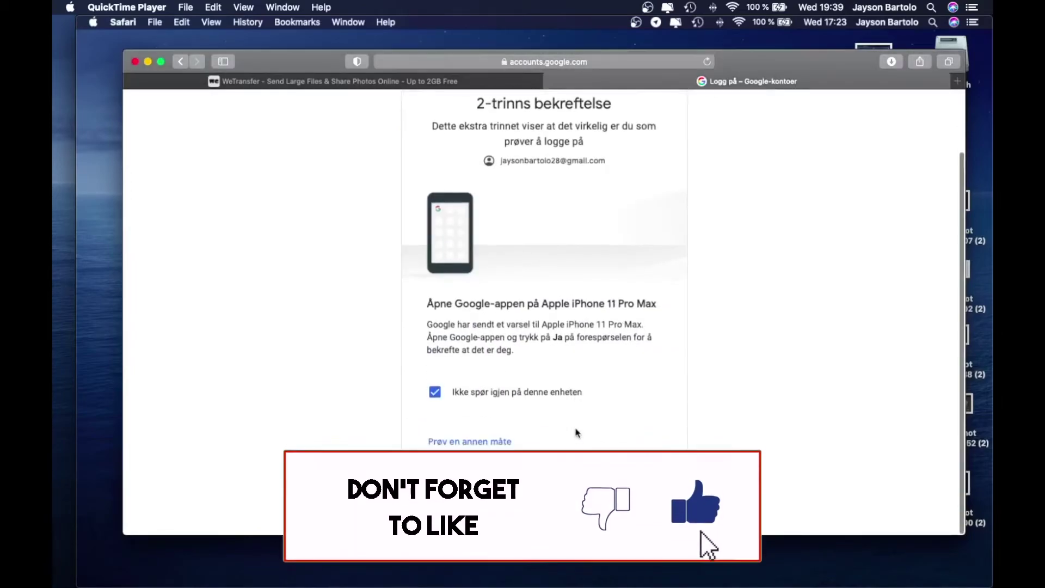
{"action": "left_click", "coordinate": [489, 443]}
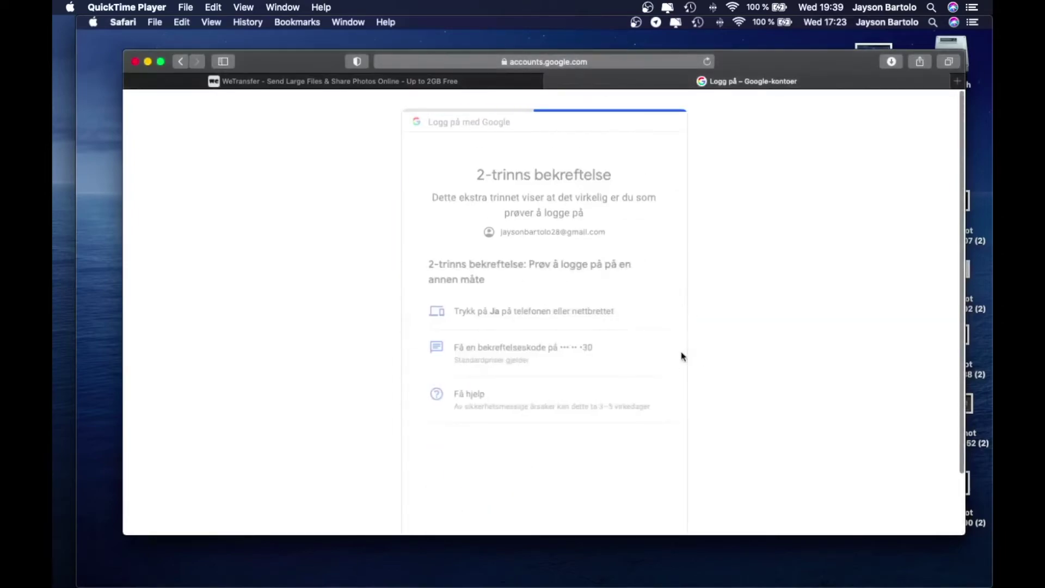
{"action": "left_click", "coordinate": [587, 382]}
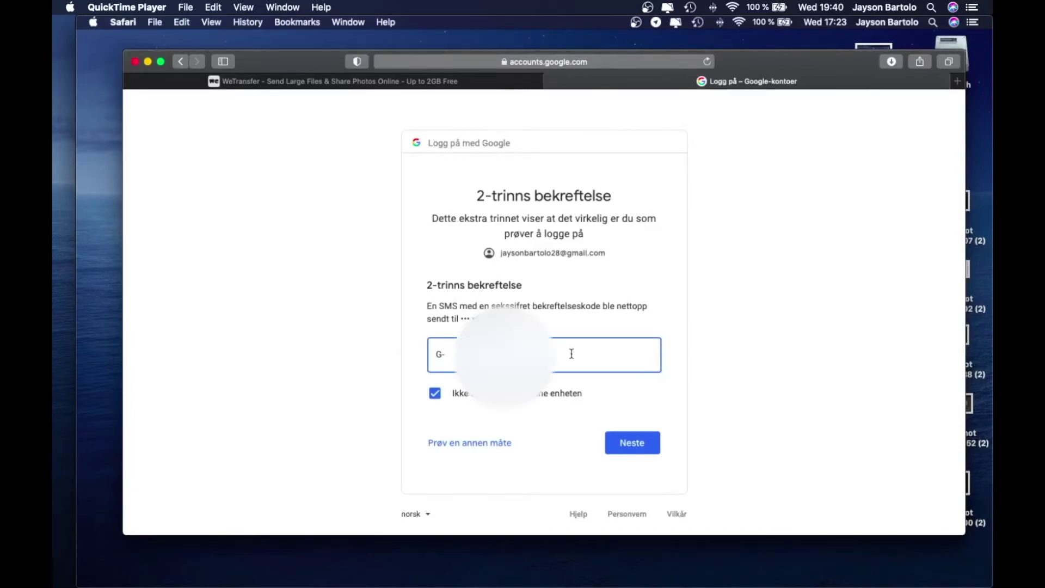
{"action": "left_click", "coordinate": [622, 448]}
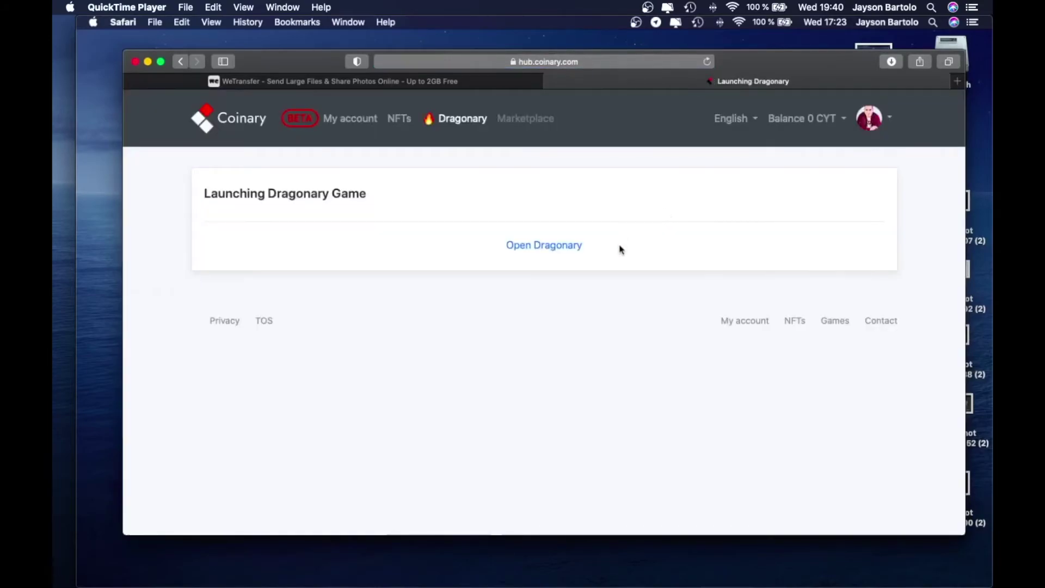
Open Dragonary from the Coinary launch page, allow it access to the Downloads folder, and enter the game lobby
{"action": "left_click", "coordinate": [550, 246]}
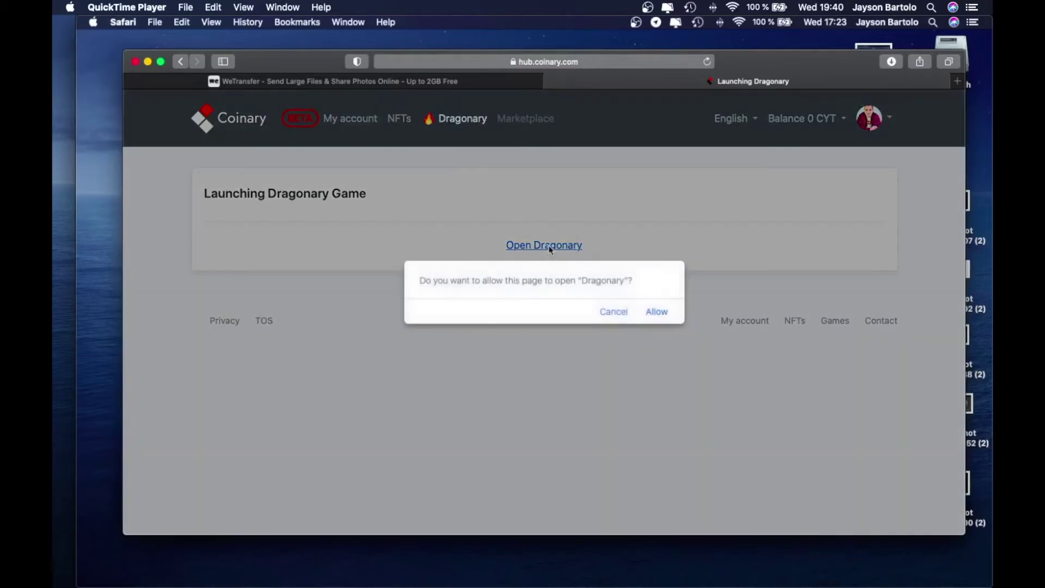
{"action": "left_click", "coordinate": [656, 313]}
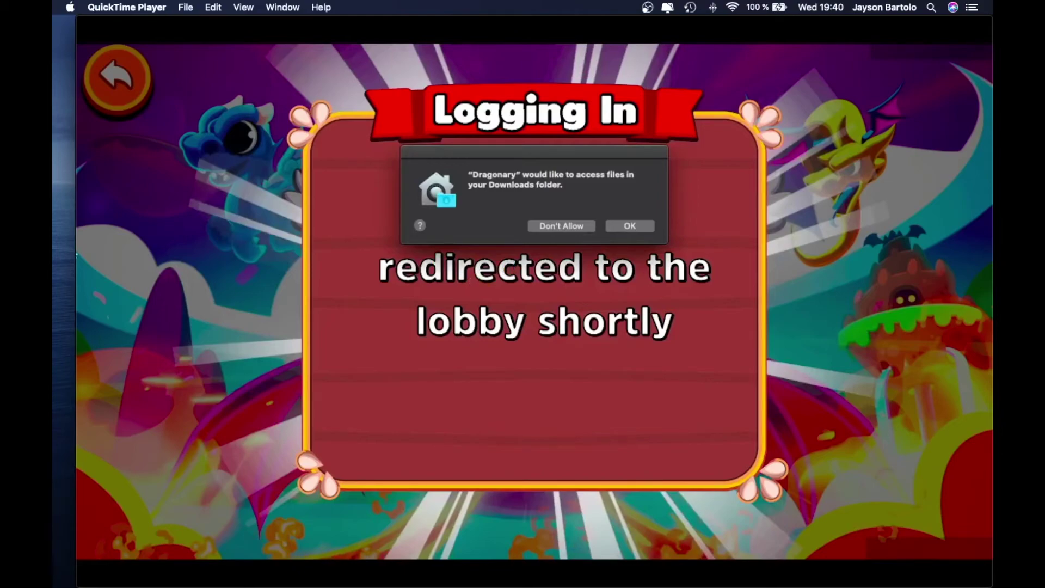
{"action": "left_click", "coordinate": [630, 226]}
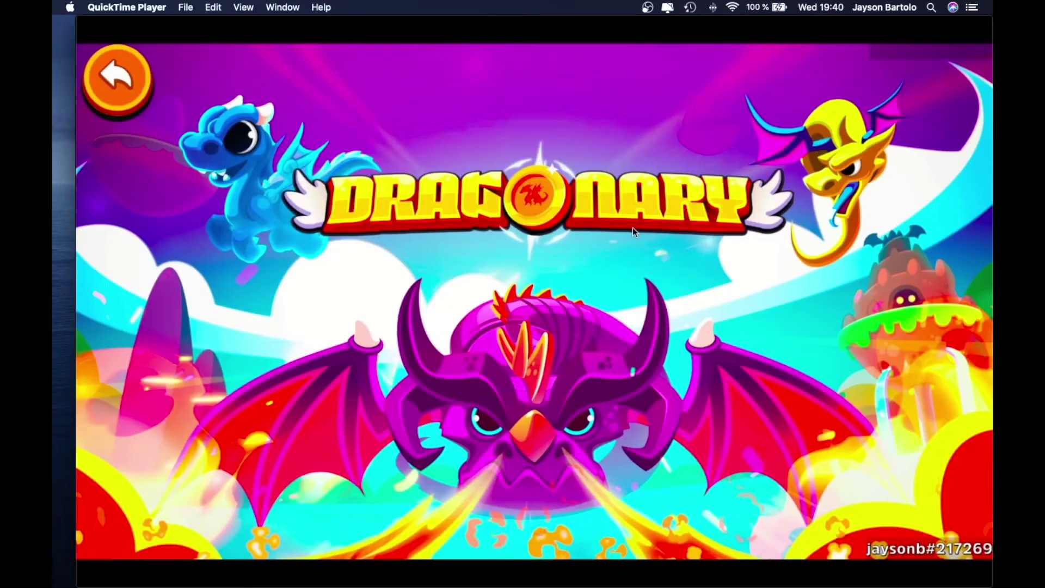
{"action": "left_click", "coordinate": [614, 185]}
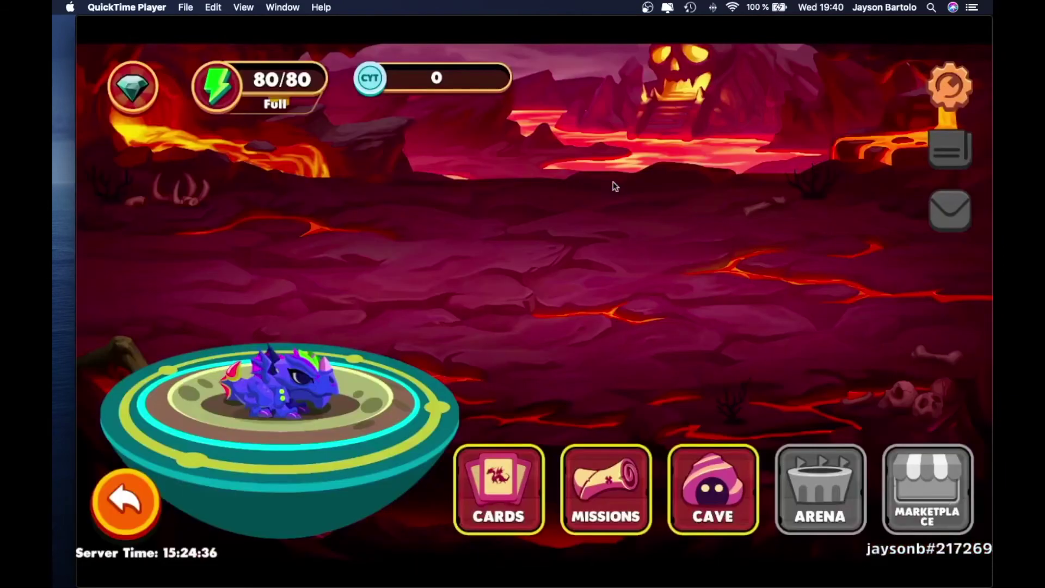